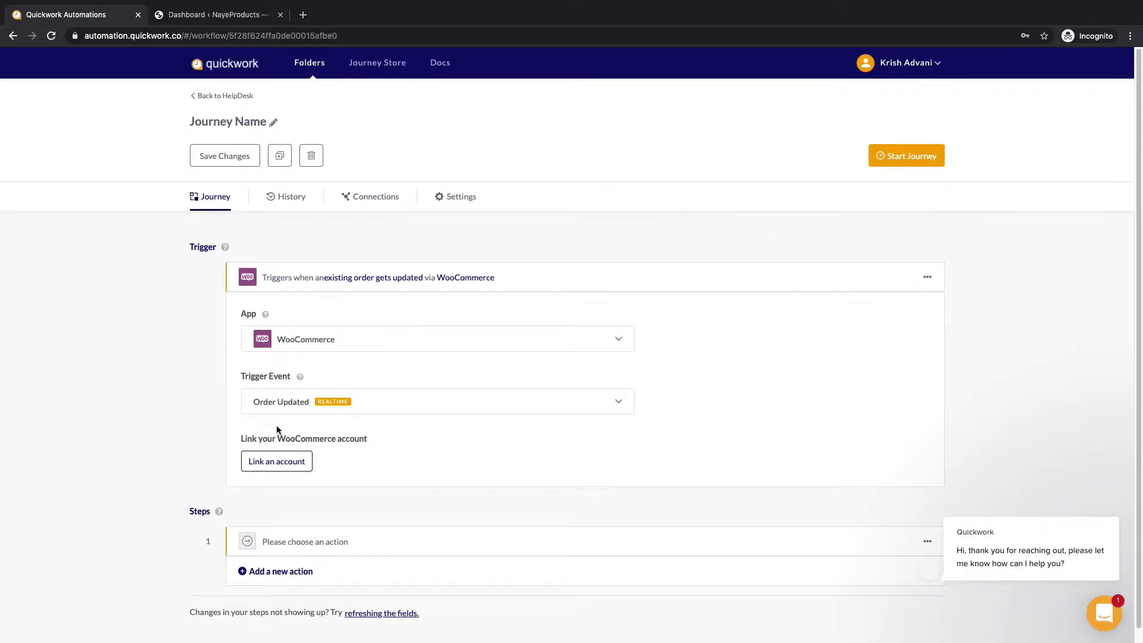
Start linking a WooCommerce account for the Order Updated trigger
click(269, 457)
click(276, 402)
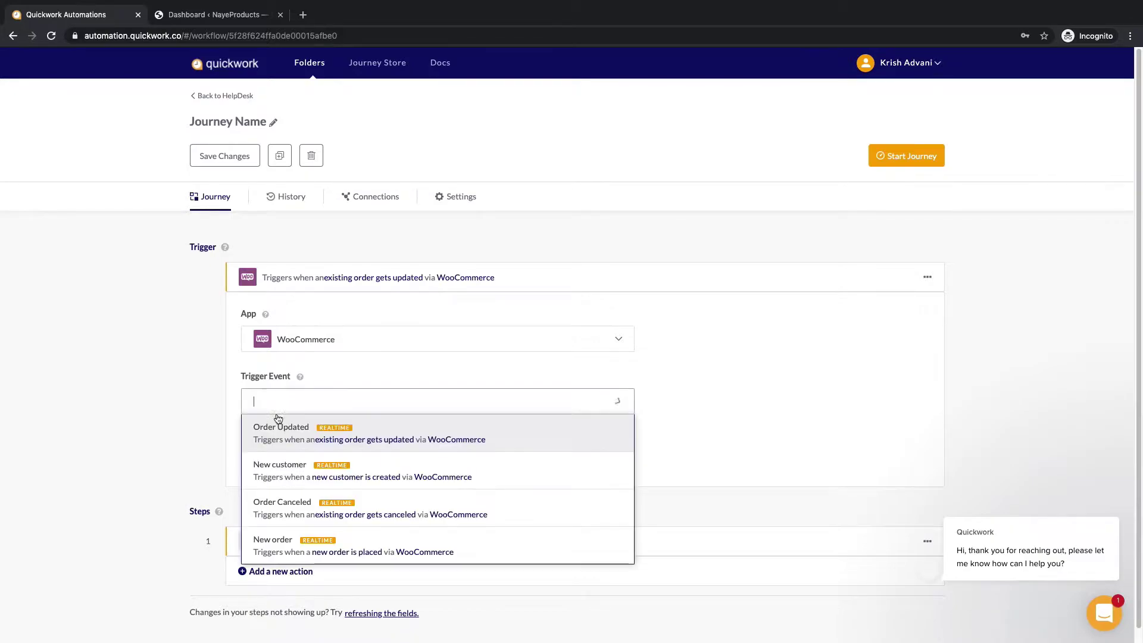
click(189, 455)
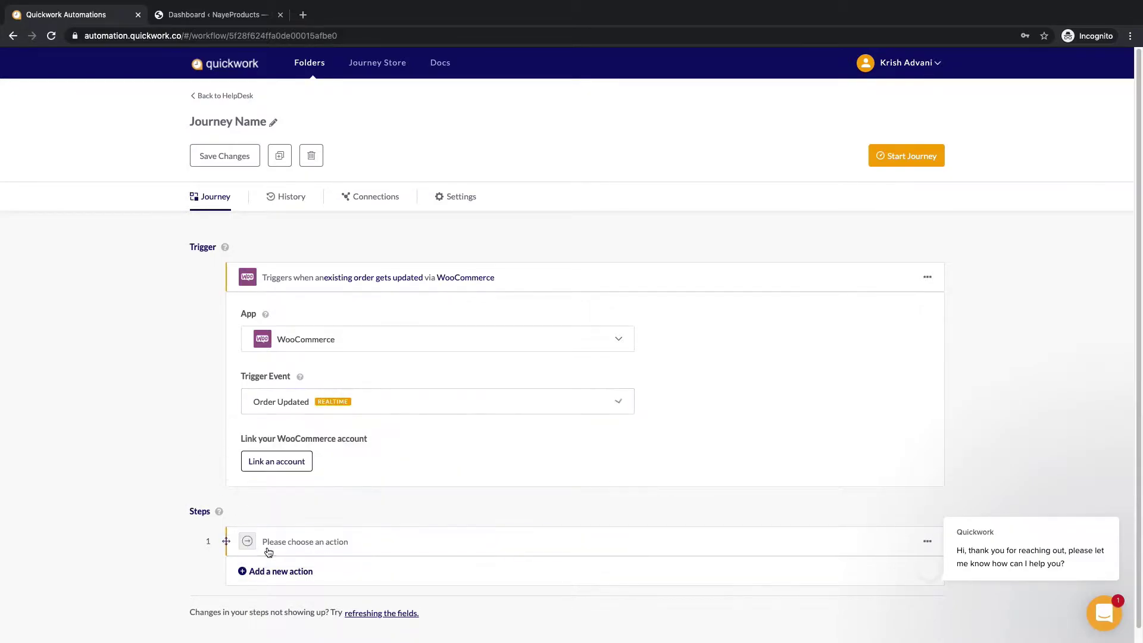
click(258, 470)
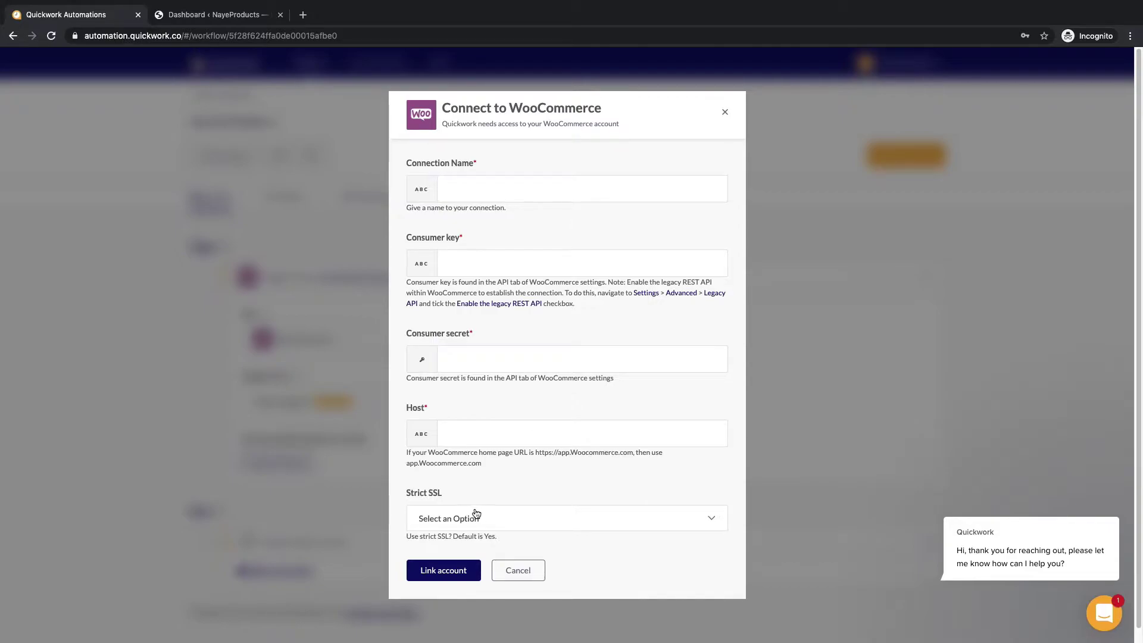
Switch to the NayeProducts WordPress dashboard and open the REST API section of WooCommerce's advanced settings
click(213, 14)
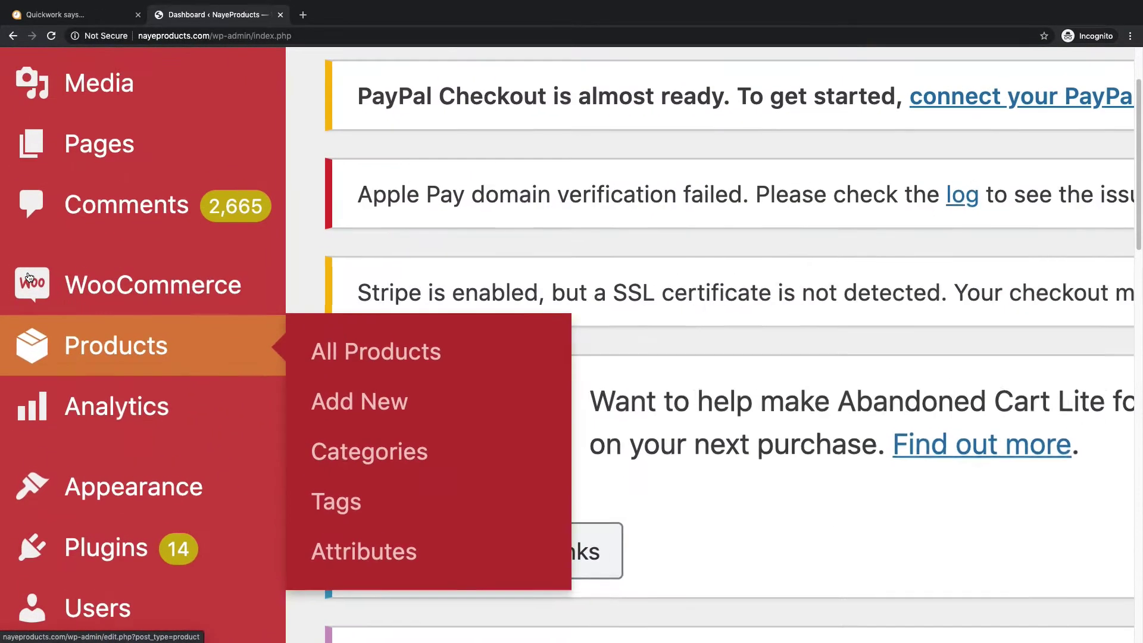
mouse_move(22, 263)
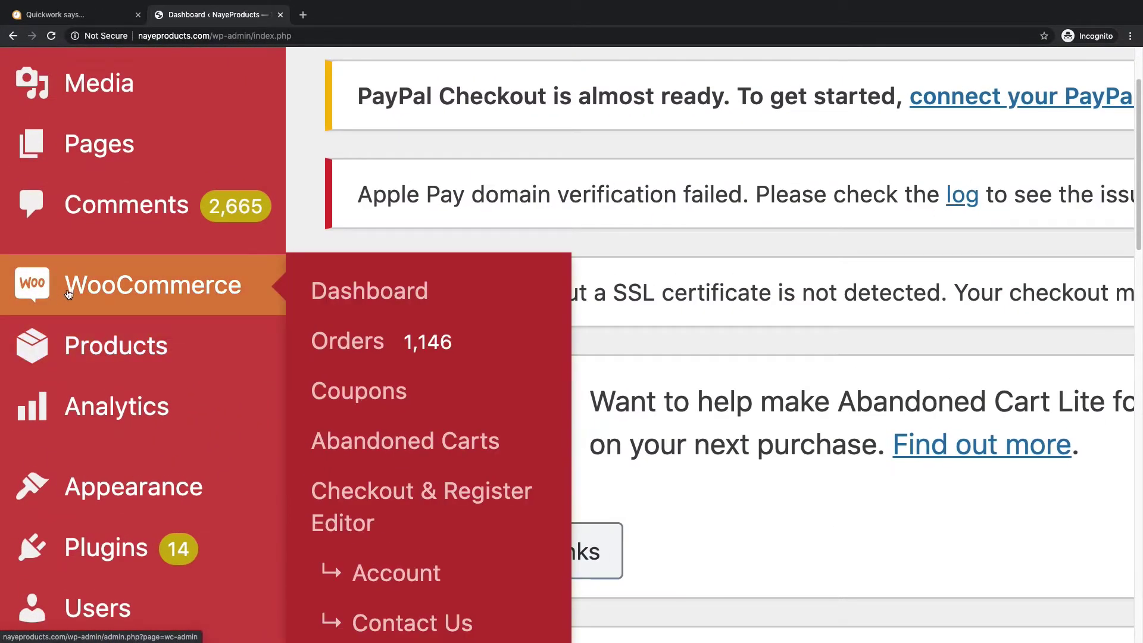
scroll(329, 258, down, 5)
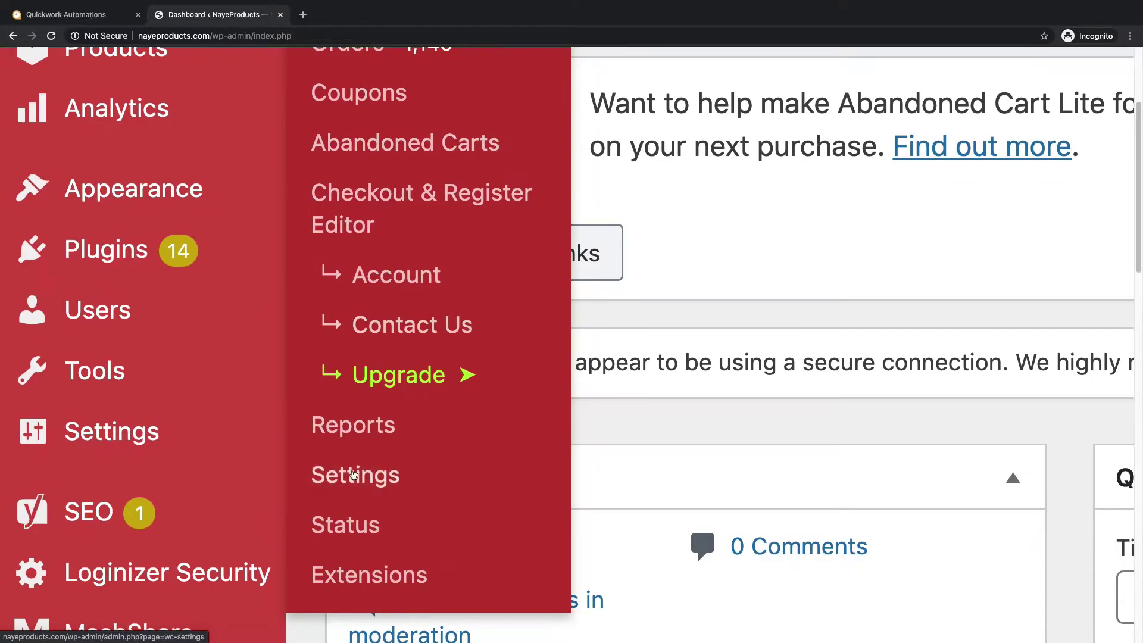
click(375, 478)
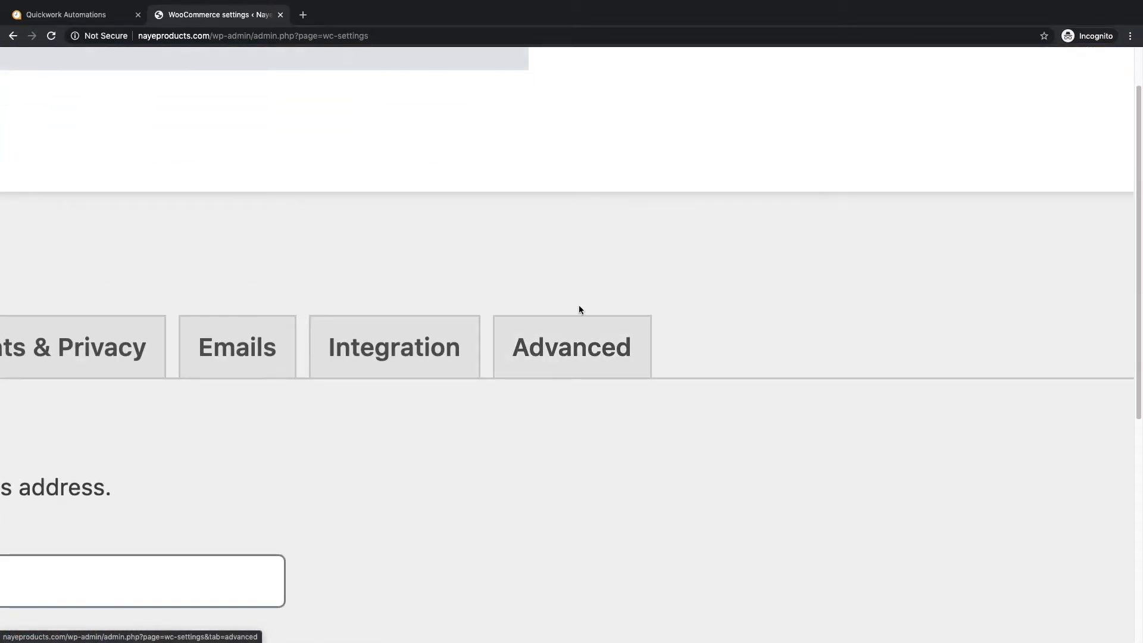
click(574, 278)
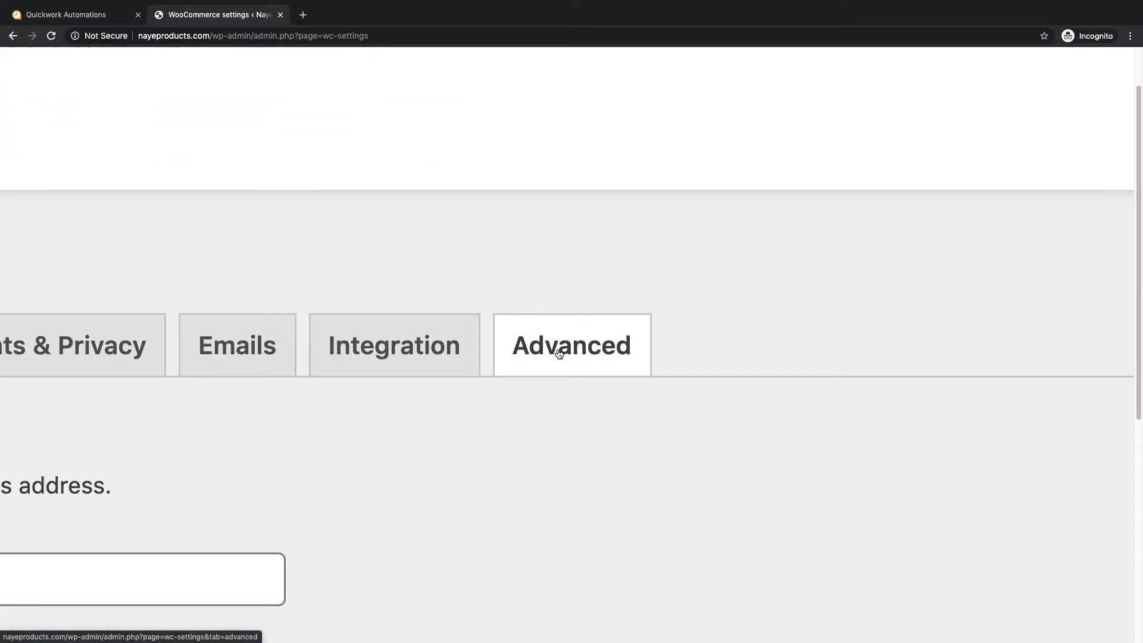
click(573, 355)
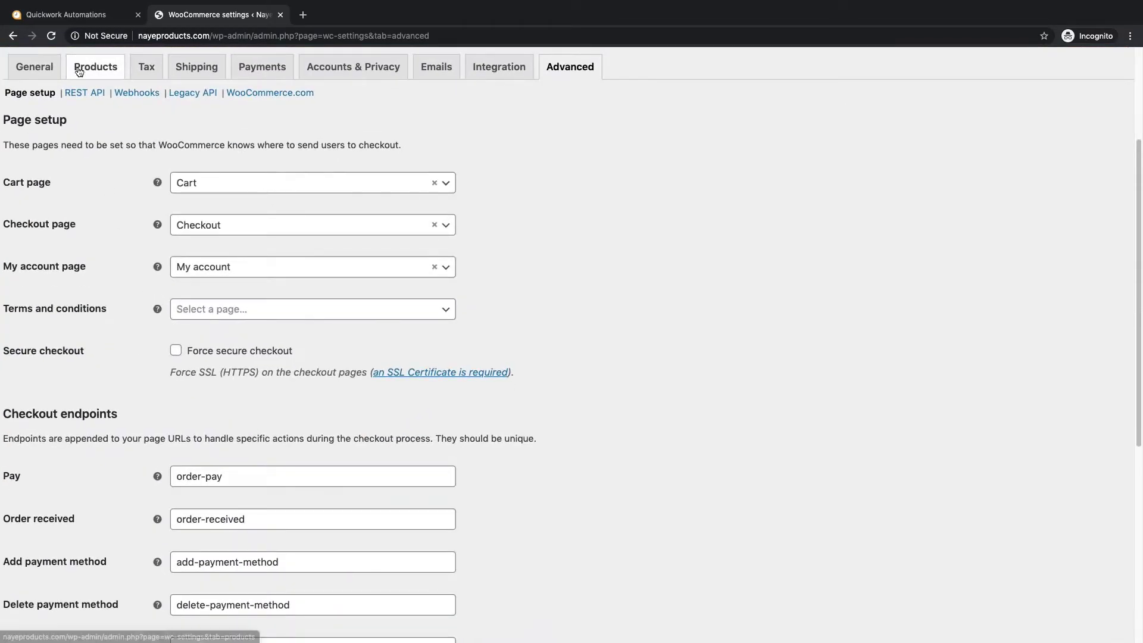
click(73, 95)
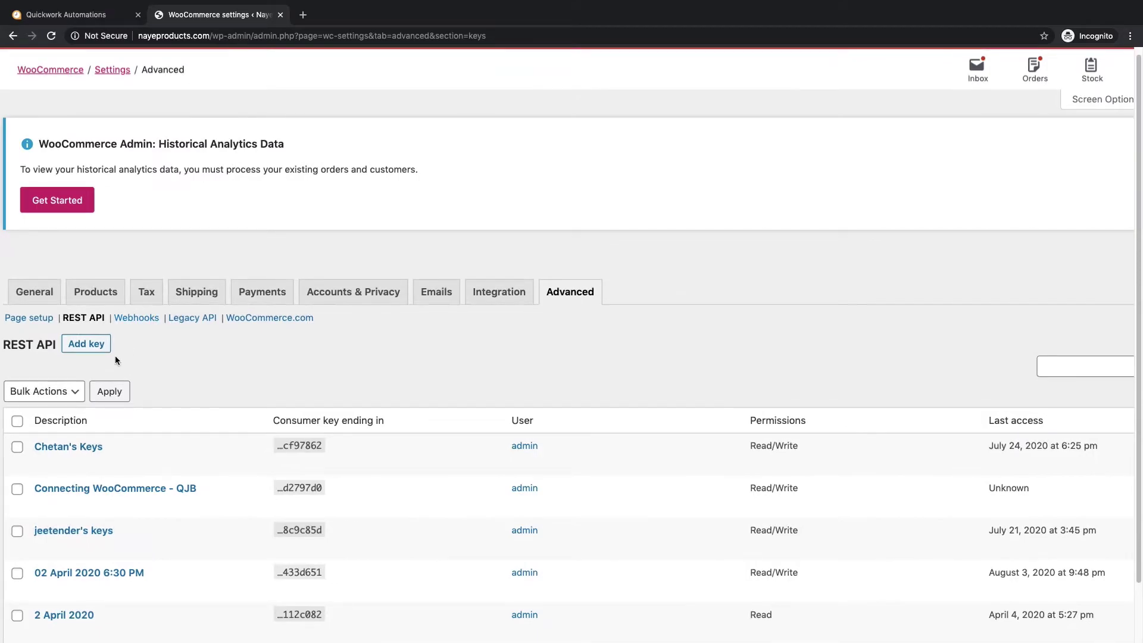
Generate a new REST API key described as "Quickwork Journey Builder Connection" with Read/Write permissions
click(206, 345)
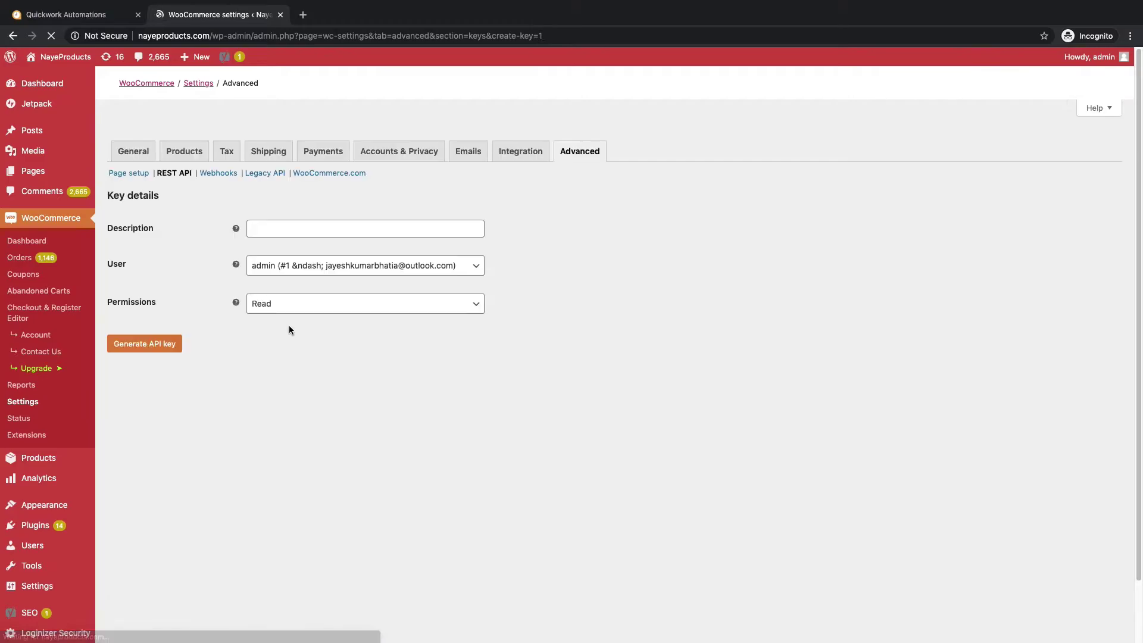
scroll(291, 318, down, 2)
click(301, 280)
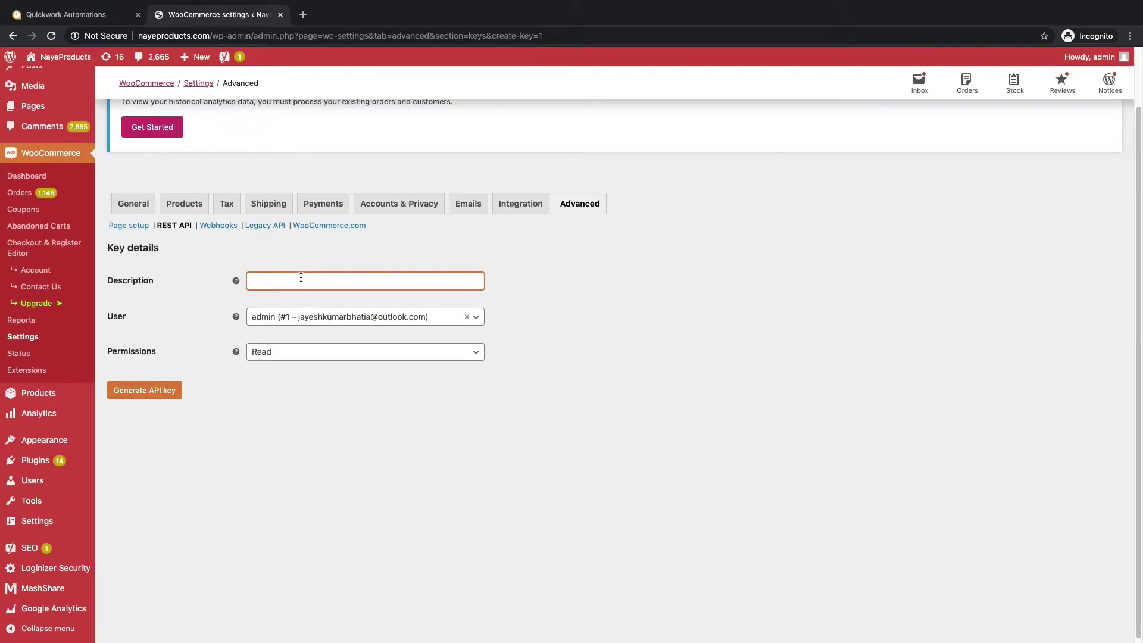
text(Quickwork Journey Builder Connection)
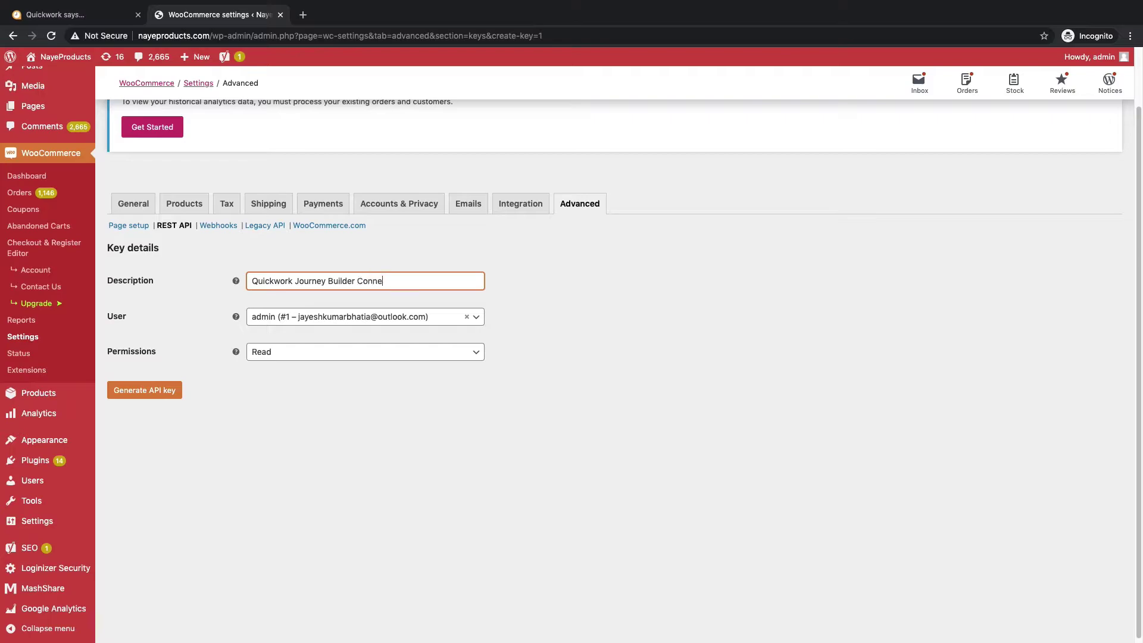
click(269, 350)
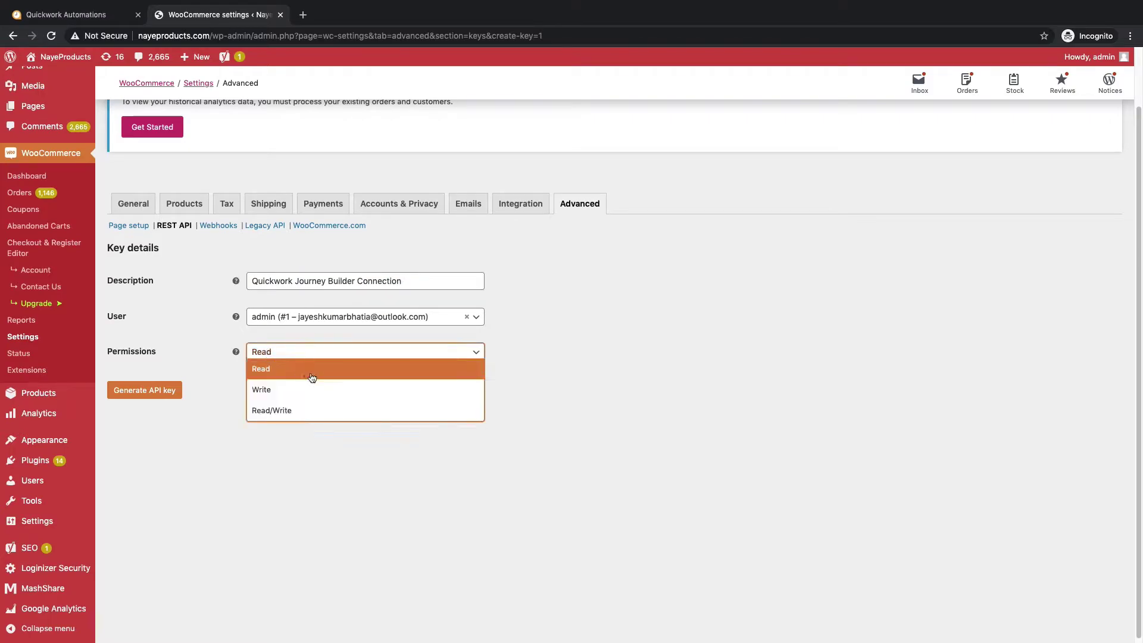
click(301, 419)
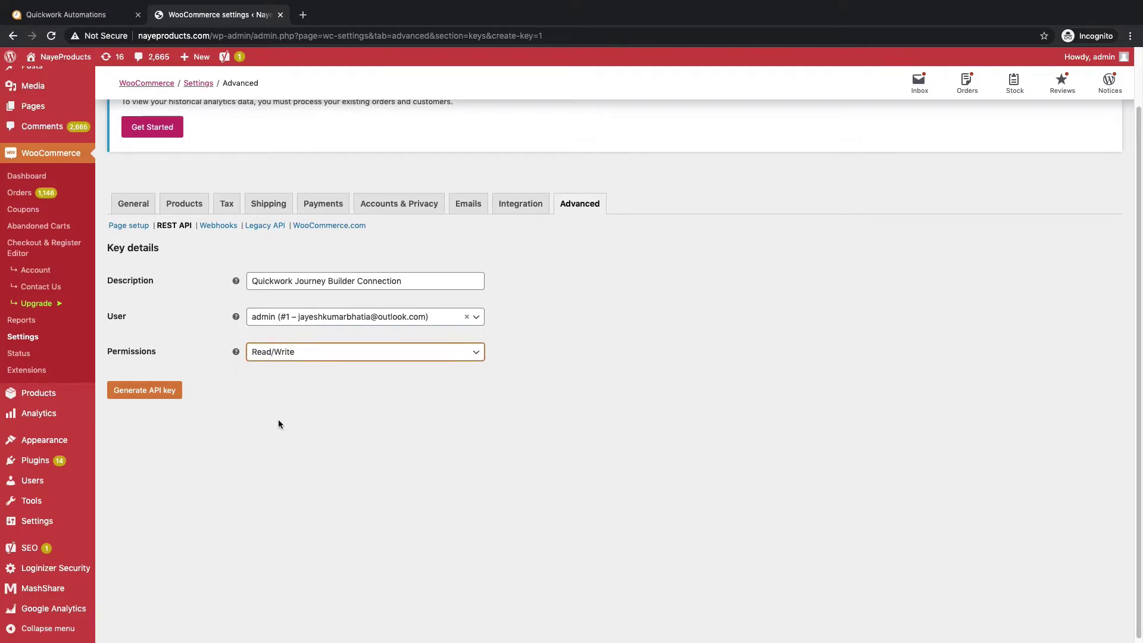
click(177, 392)
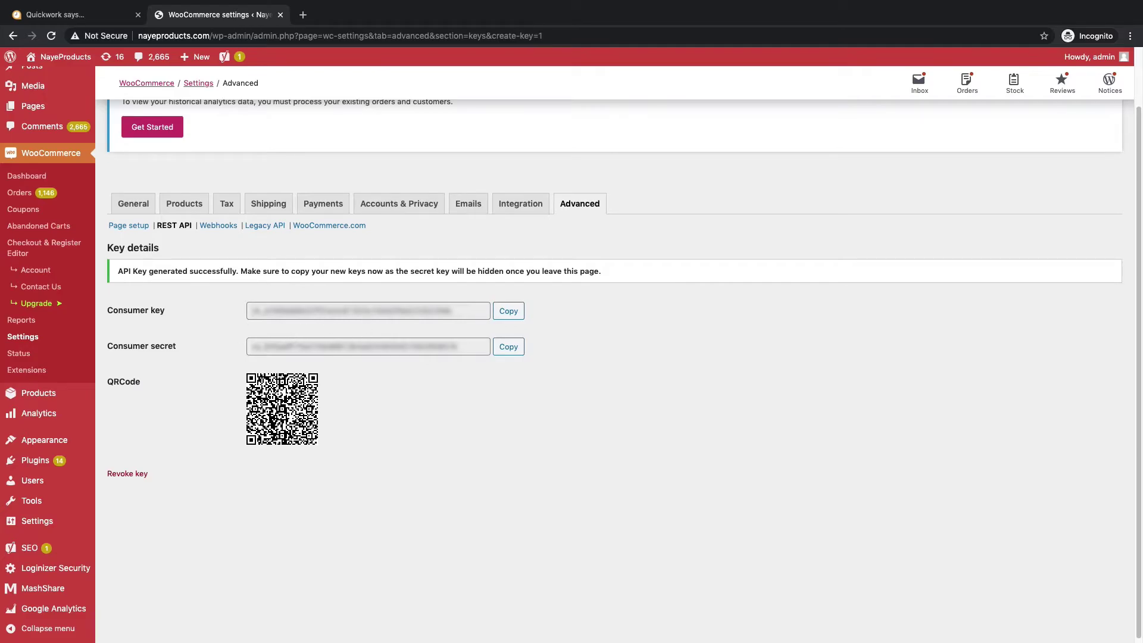
Copy the generated consumer key and paste it as the Consumer key of the Quickwork WooCommerce connection
click(508, 310)
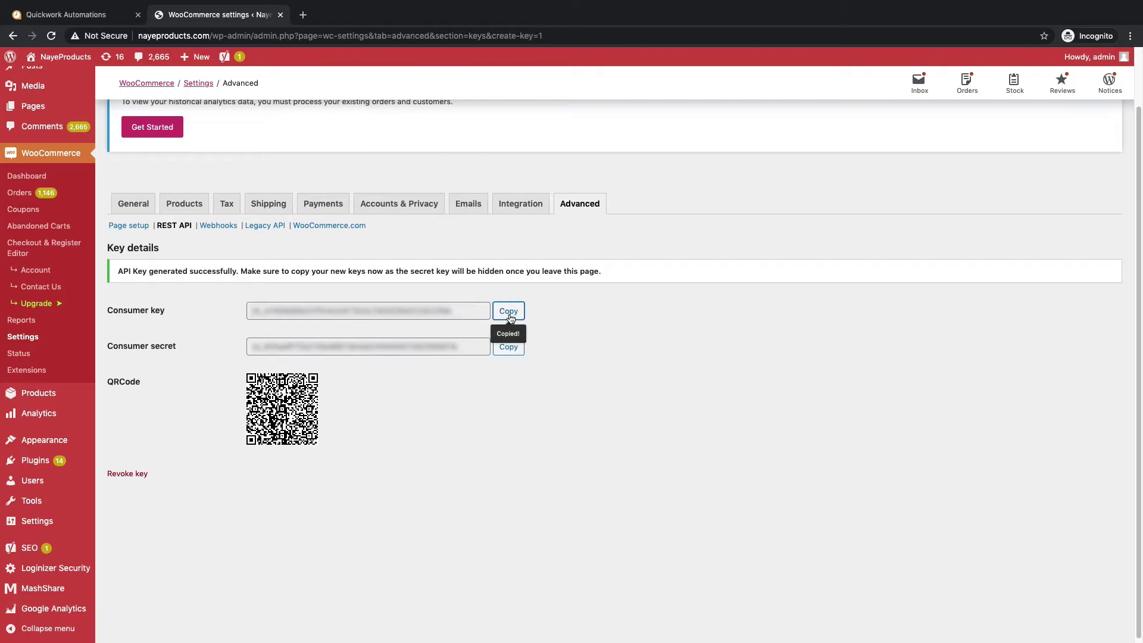
click(51, 22)
click(487, 264)
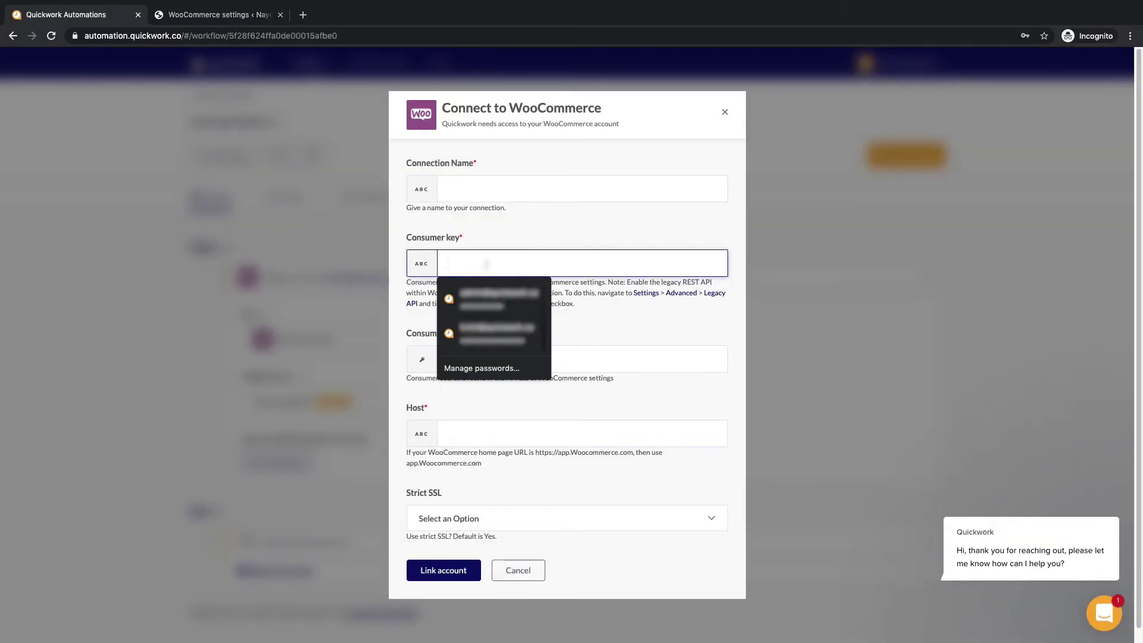
key(ctrl+v)
Copy the consumer secret from the WooCommerce settings and paste it as the Consumer secret in Quickwork's connection form
click(241, 19)
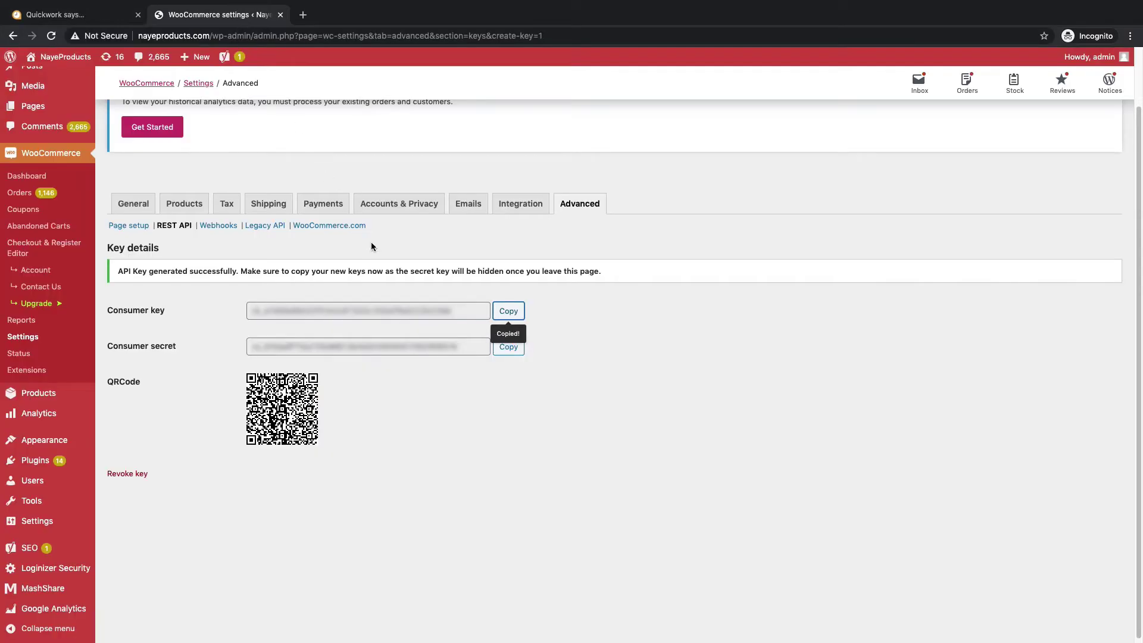
click(518, 357)
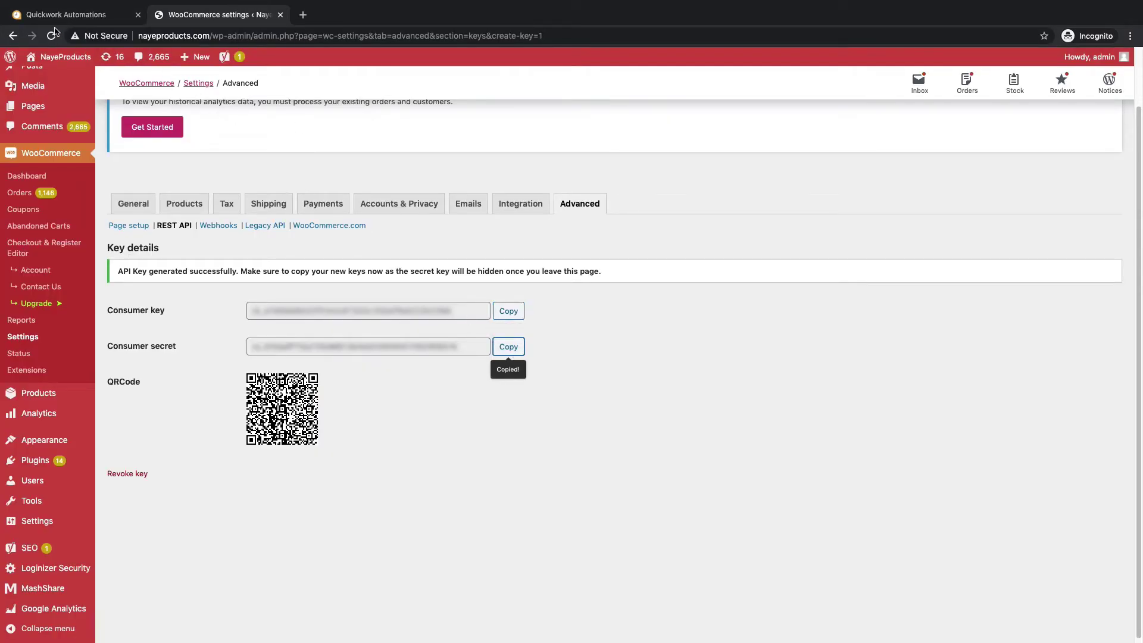
click(57, 15)
click(469, 361)
key(ctrl+v)
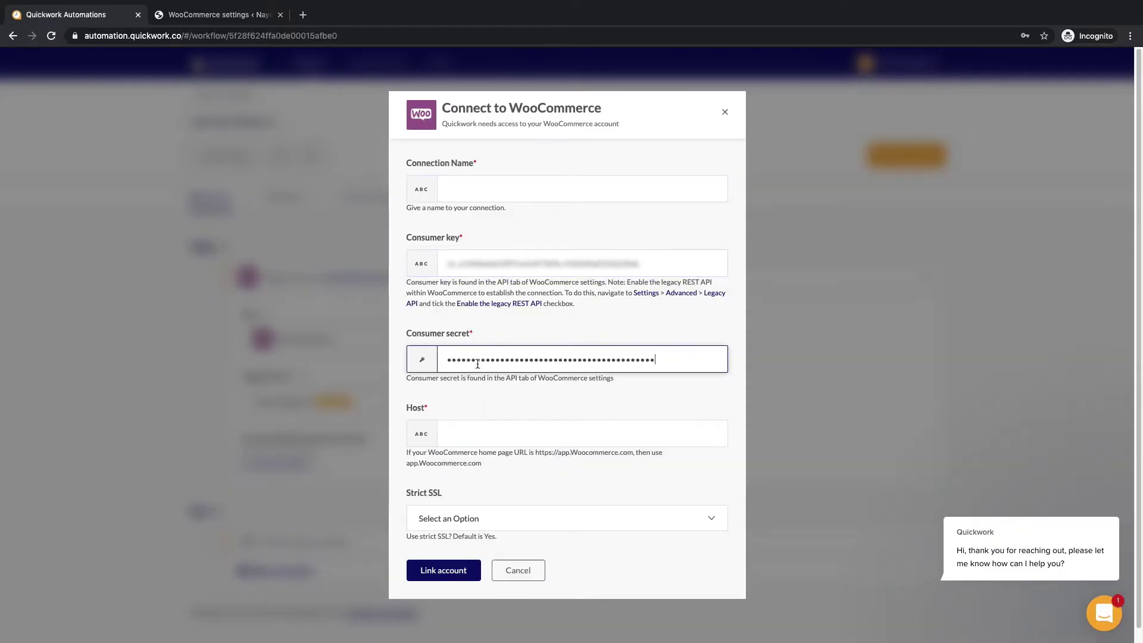
Name the connection "WooCommerce Connection"
click(497, 189)
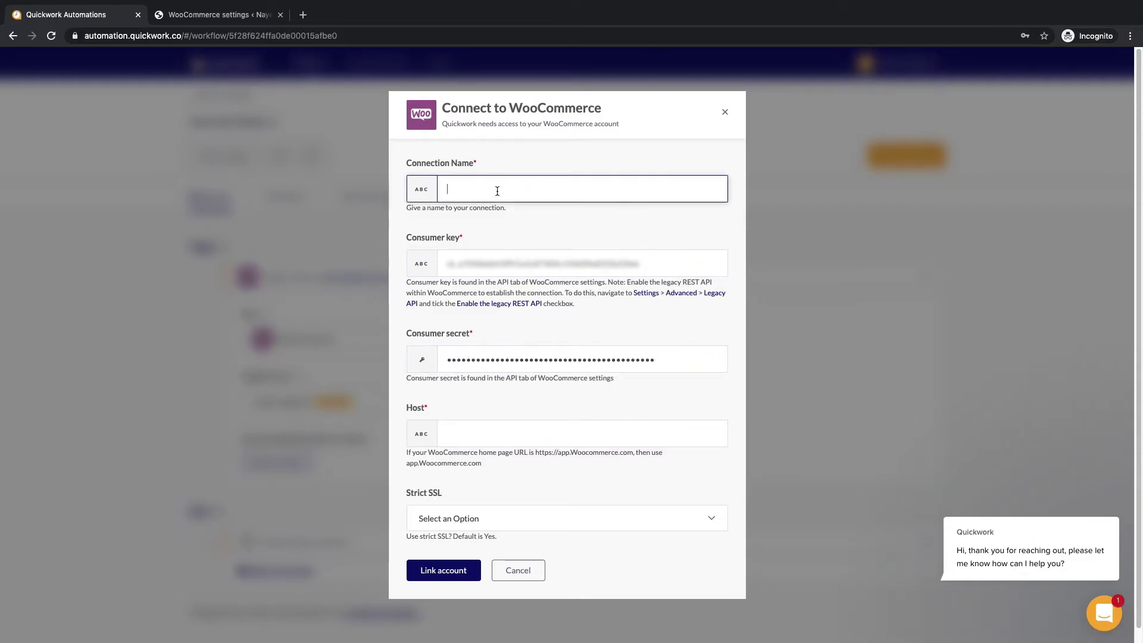
text(WooCommerce COnne)
key(BackSpace)
key(BackSpace)
key(BackSpace)
key(BackSpace)
text(onnectio)
Copy the store's domain from the WooCommerce site address and enter nayeproducts.com as the connection's Host in Quickwork
click(220, 15)
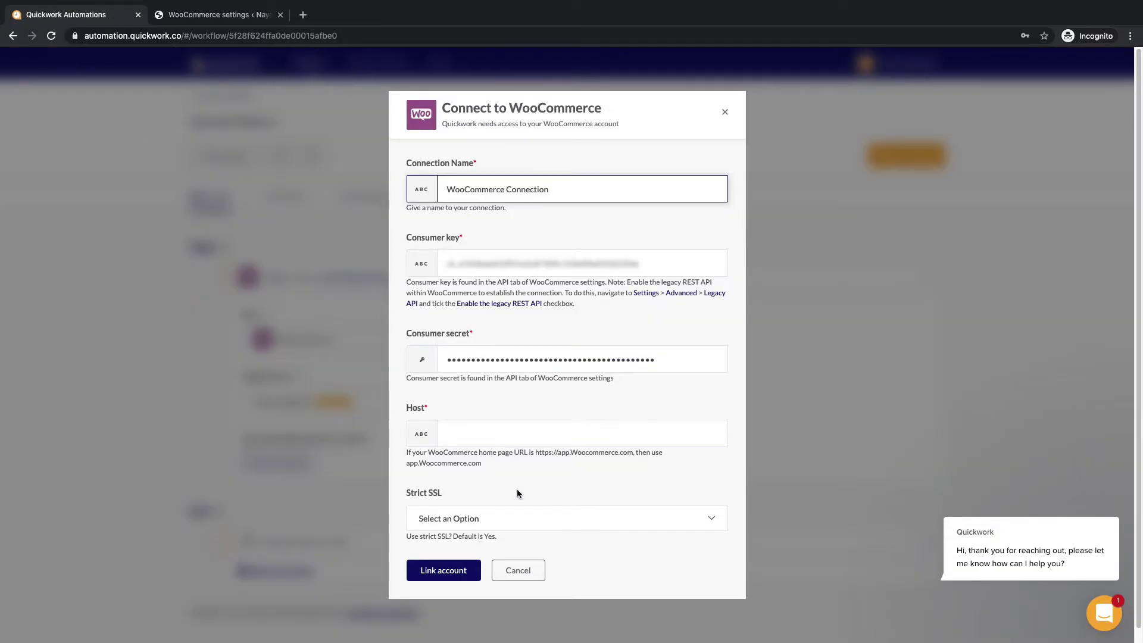
click(205, 15)
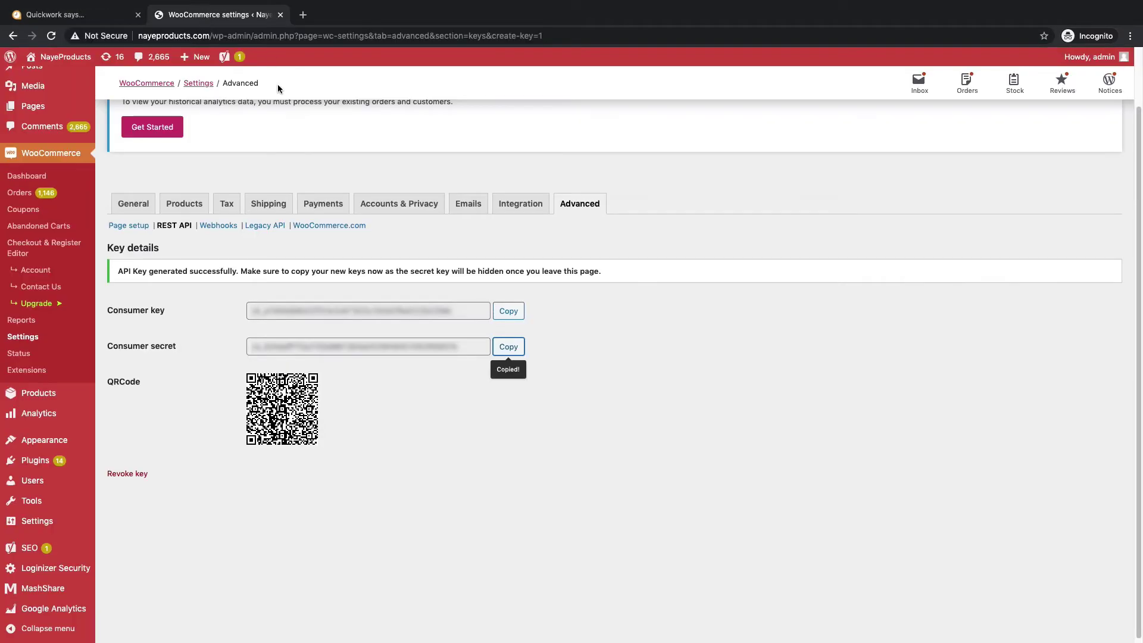
double_click(173, 37)
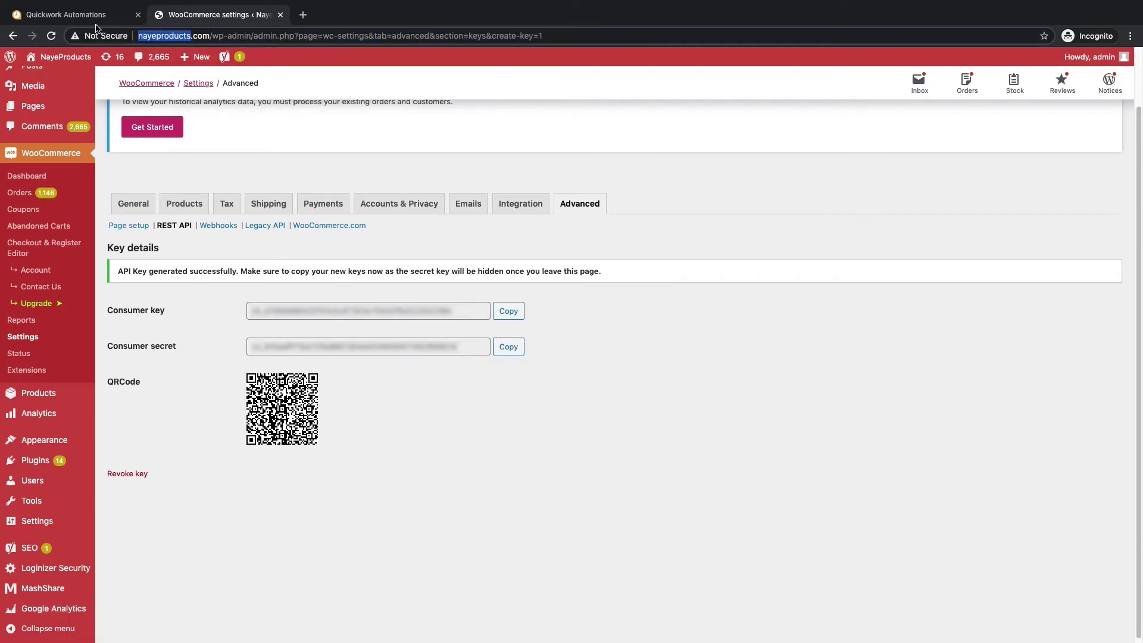
drag(210, 36, 139, 39)
click(114, 15)
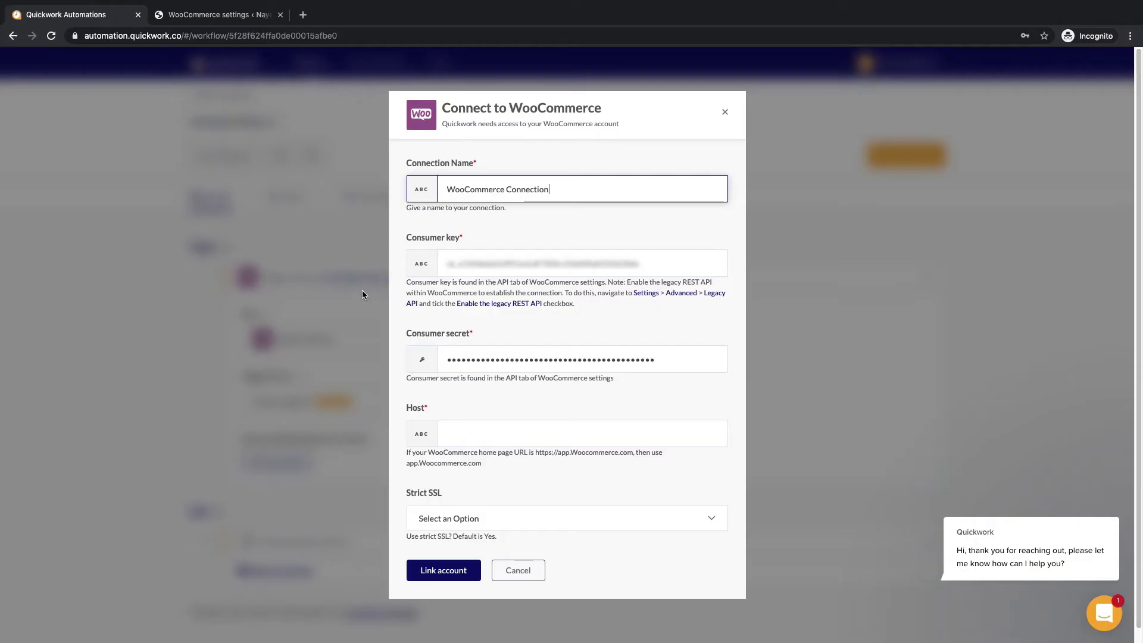
click(460, 434)
key(ctrl+v)
drag(473, 434, 388, 421)
key(BackSpace)
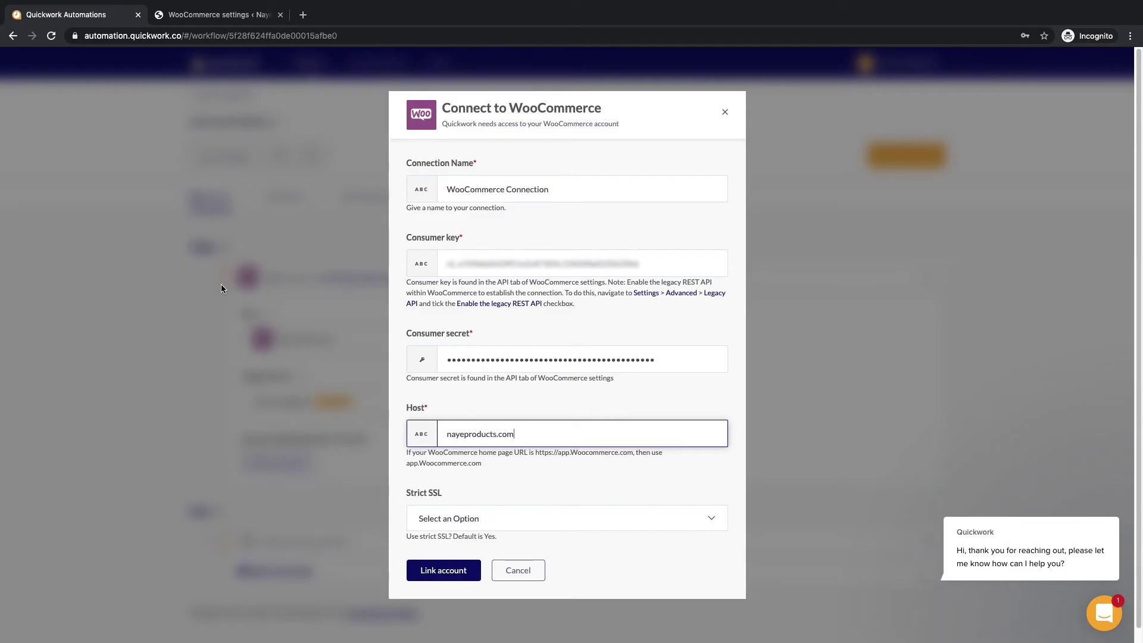
Check the store site's address for a secure connection, set Strict SSL to No in Quickwork, and link the account
click(216, 16)
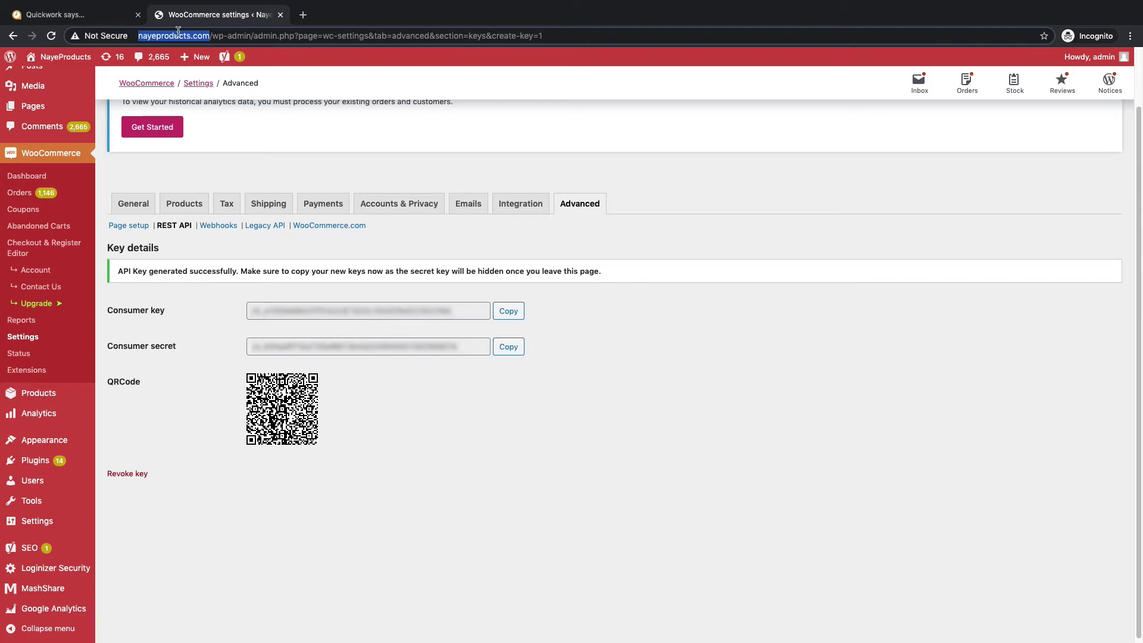
click(160, 36)
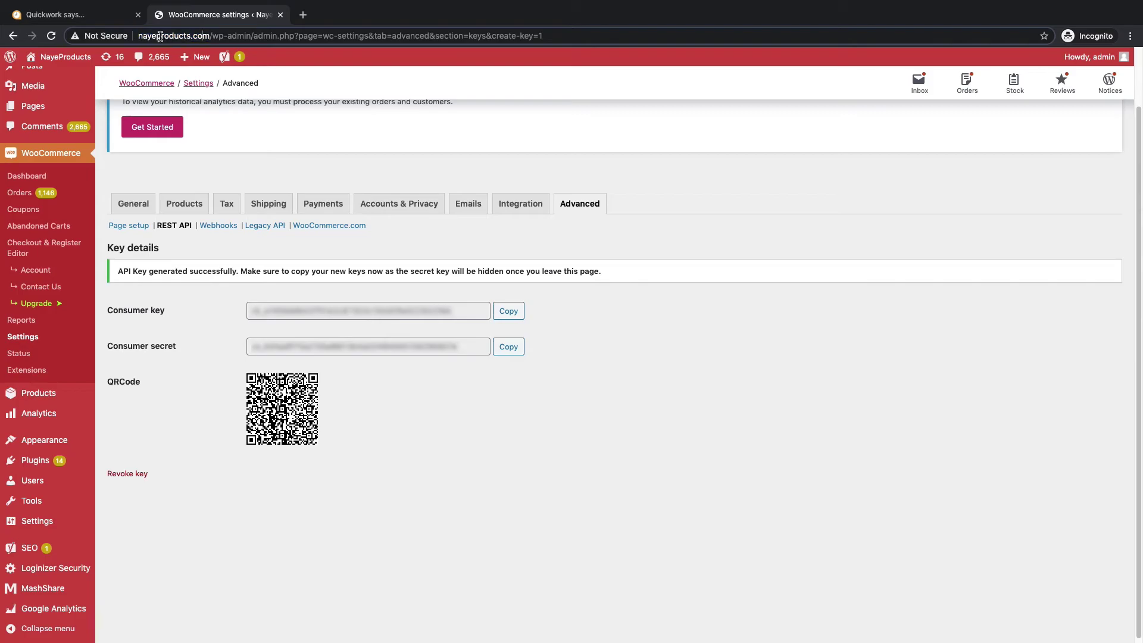
click(89, 18)
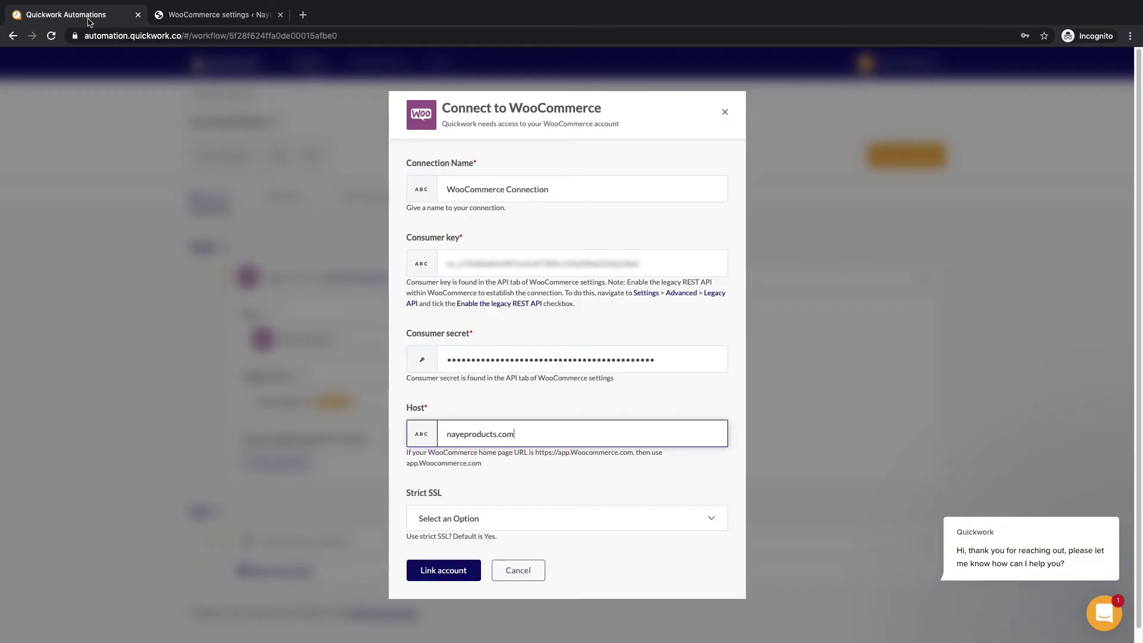
click(421, 518)
click(438, 567)
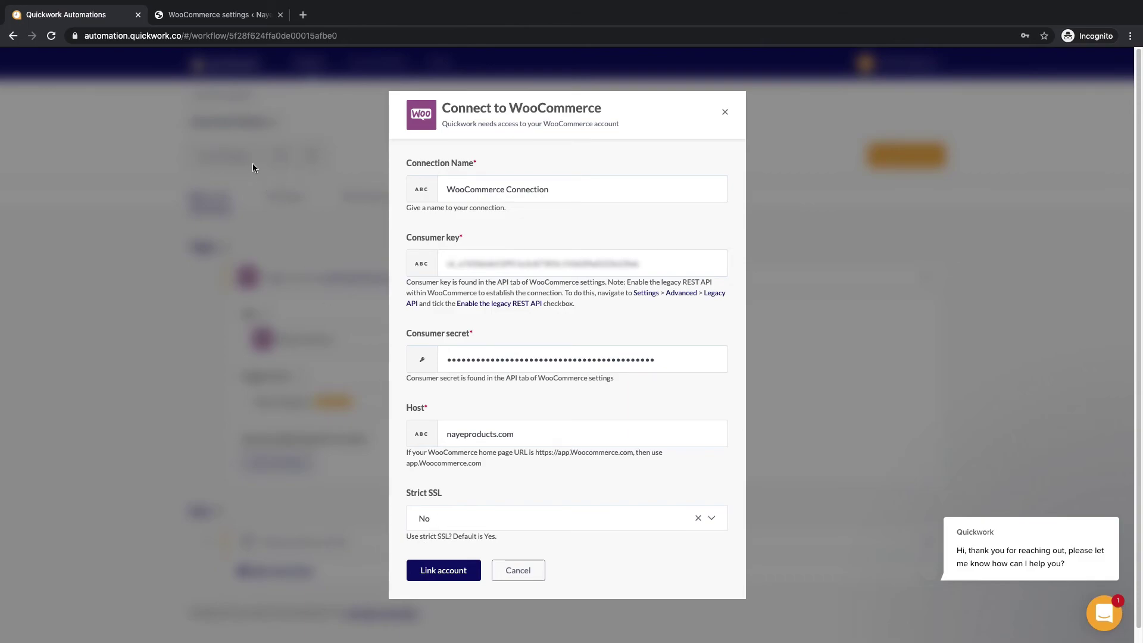
click(427, 575)
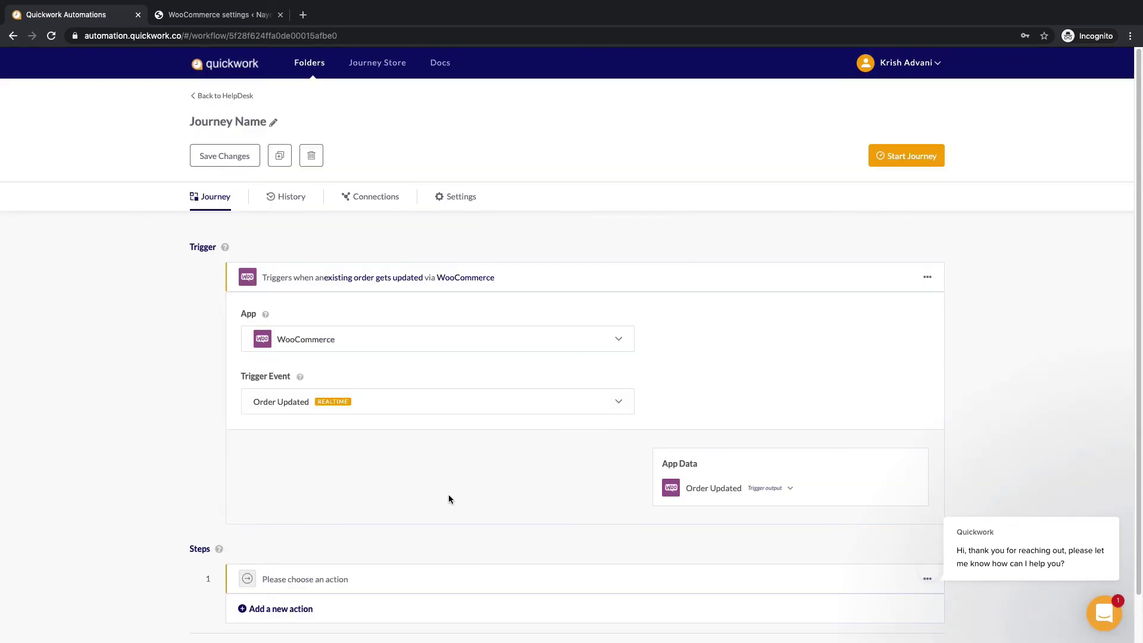
Choose Order Updated as the trigger event and set the first step to WooCommerce's Get product action
click(338, 404)
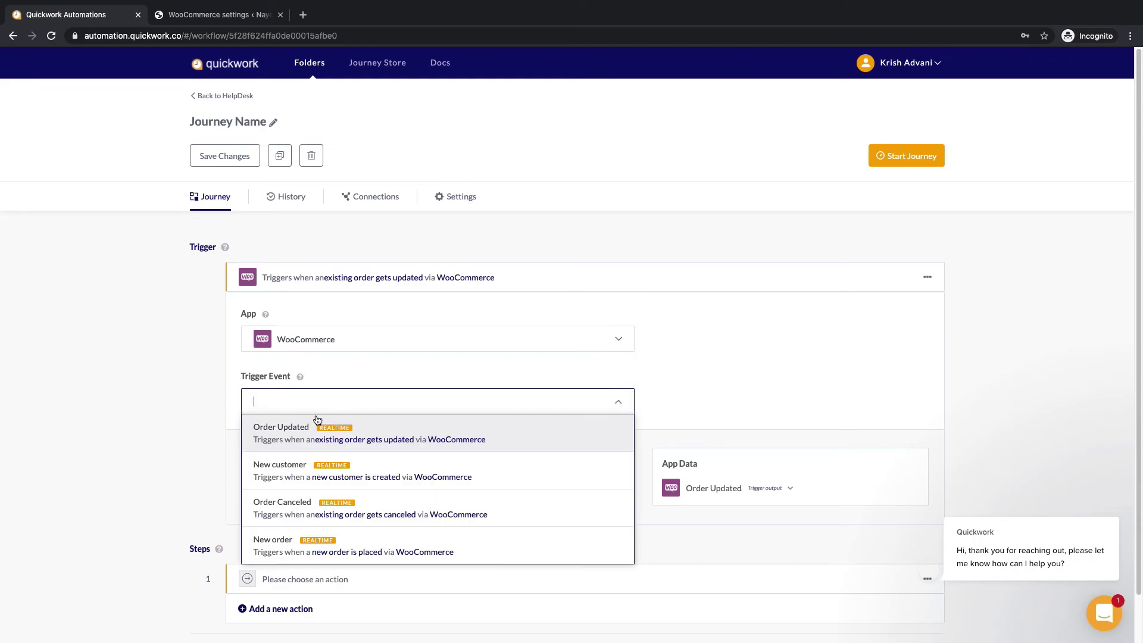
click(293, 439)
click(272, 572)
text(wocoo)
key(BackSpace)
key(BackSpace)
key(BackSpace)
text(o)
click(320, 435)
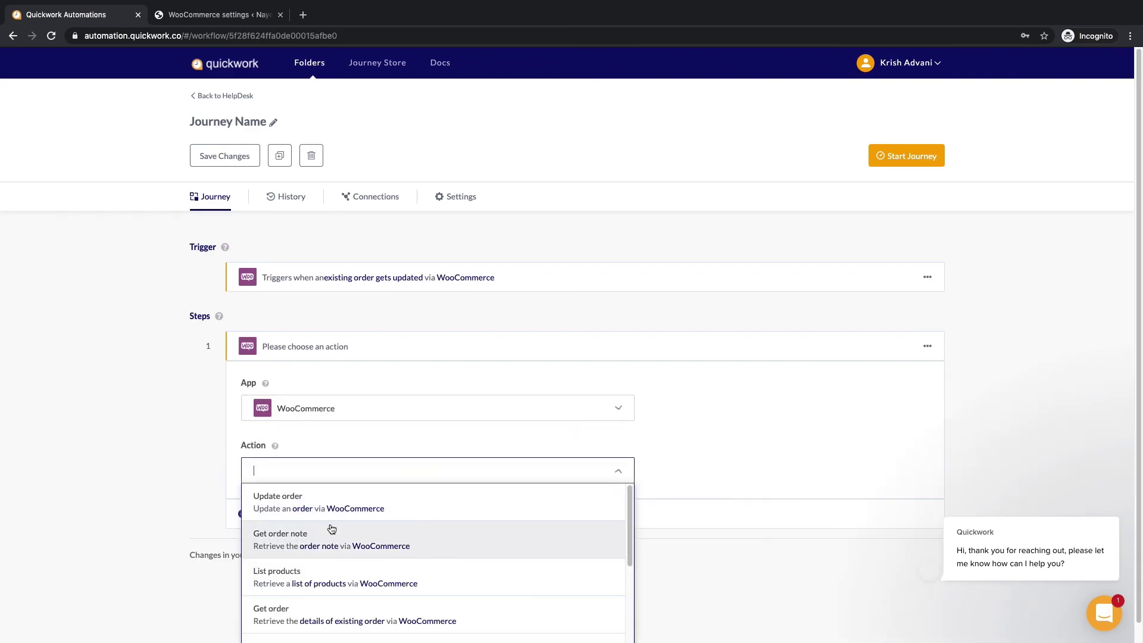
scroll(327, 524, down, 5)
click(299, 580)
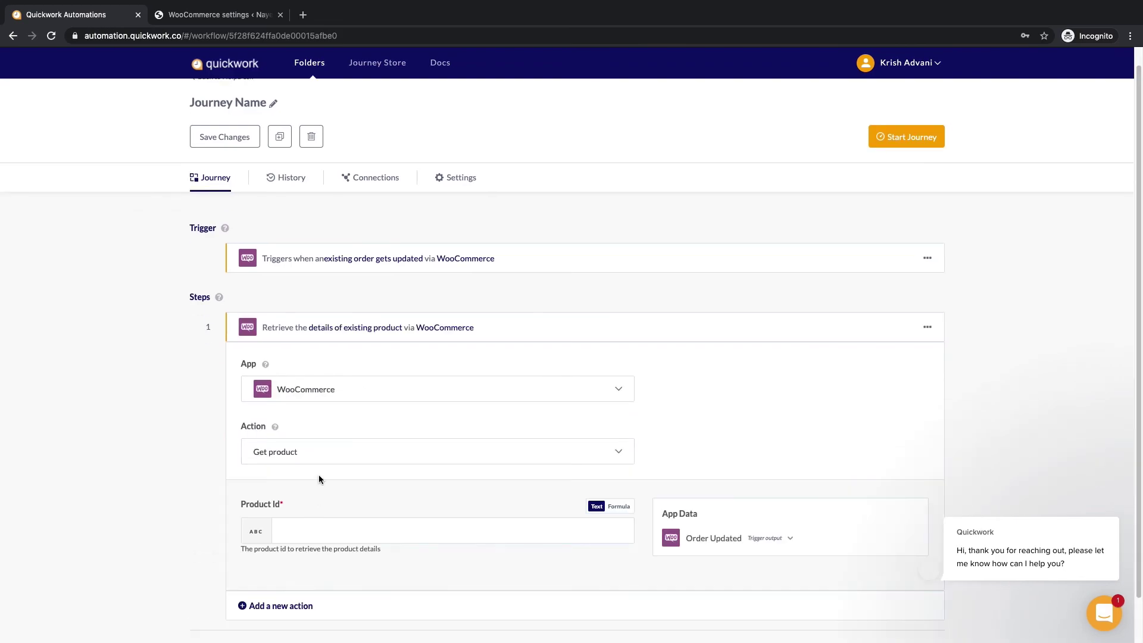